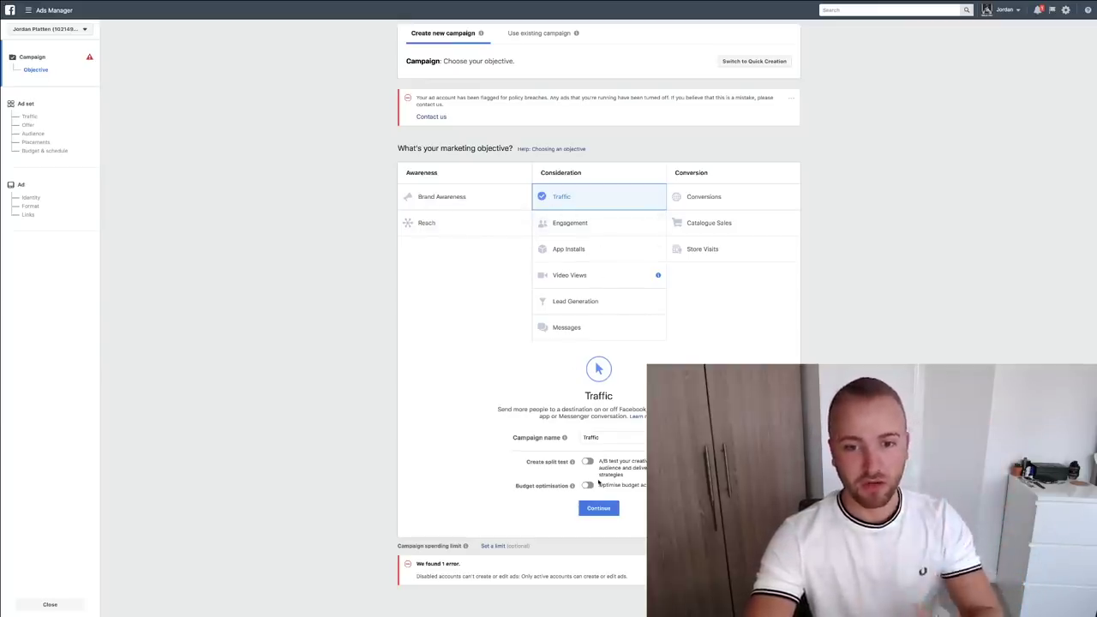
# - Continue with the Traffic objective and add United States to the ad set's audience locations
pyautogui.click(599, 508)
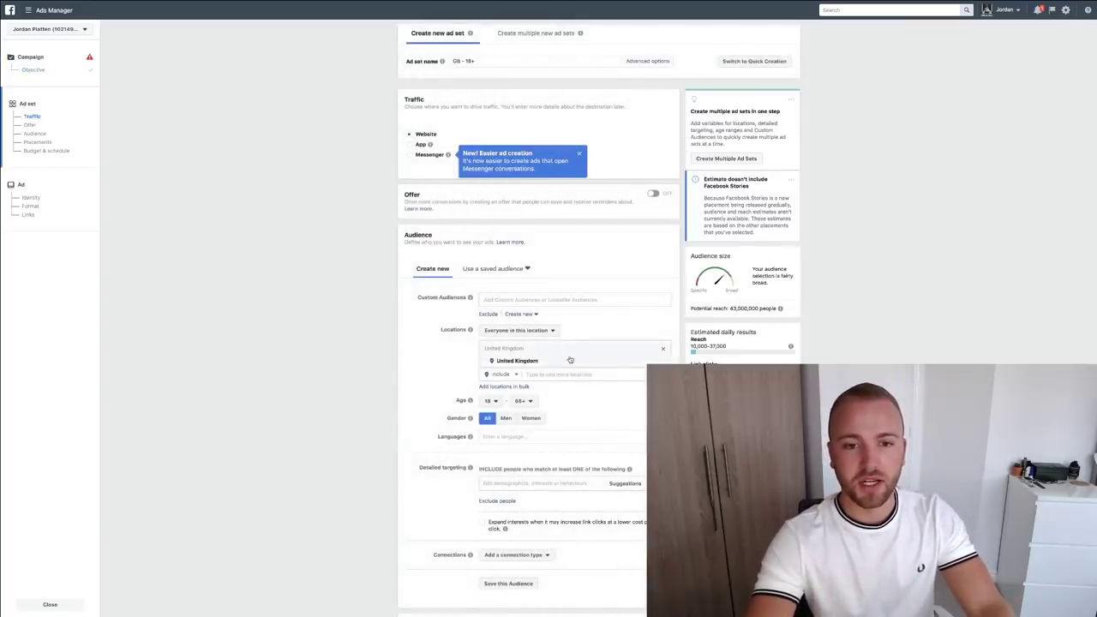
pyautogui.scroll(-2, 570, 360)
pyautogui.click(631, 287)
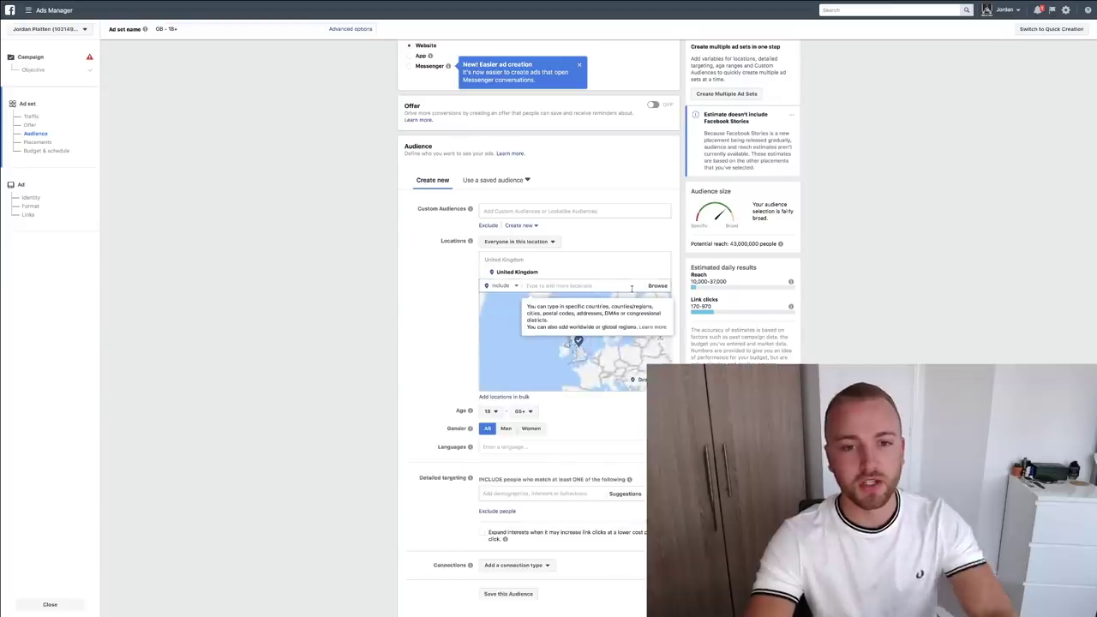
pyautogui.write('un')
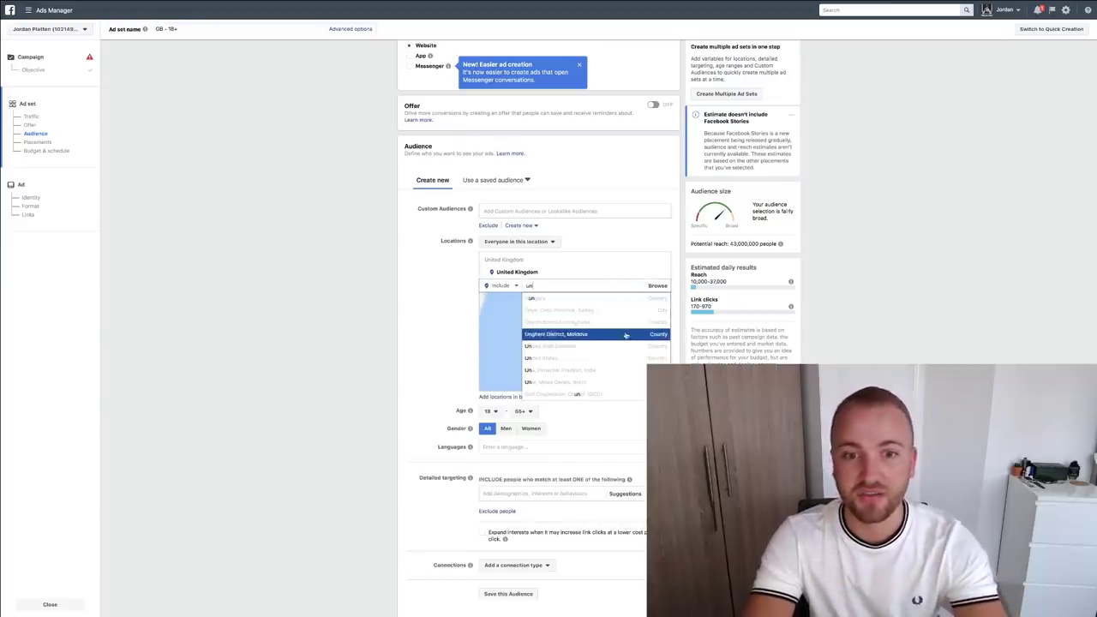
pyautogui.click(600, 357)
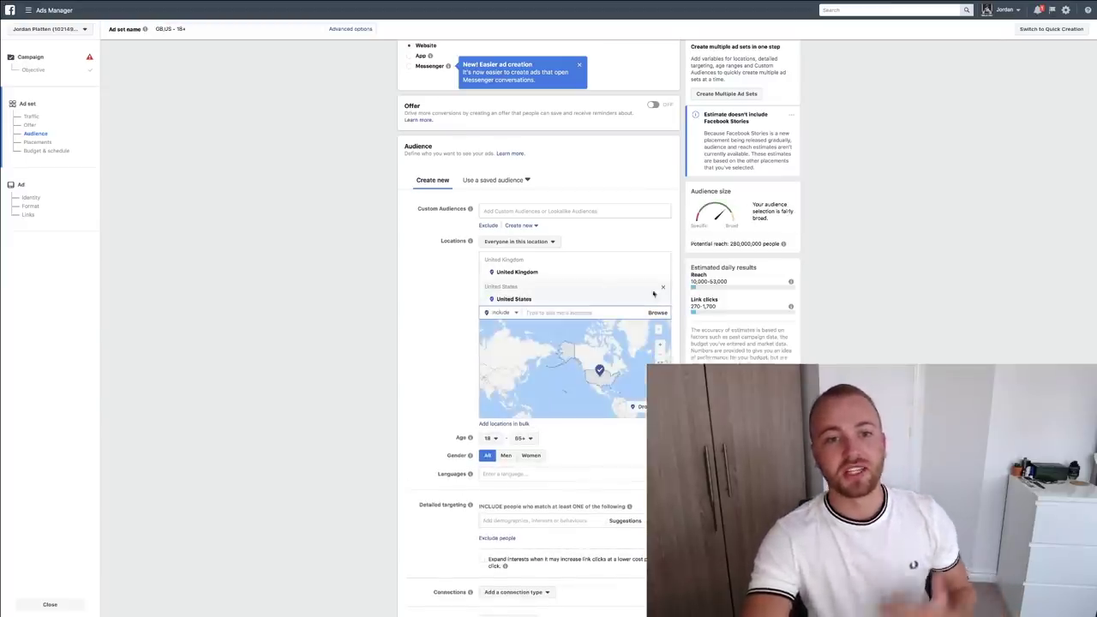
# - Add the region Europe to the audience locations
pyautogui.scroll(-3, 538, 325)
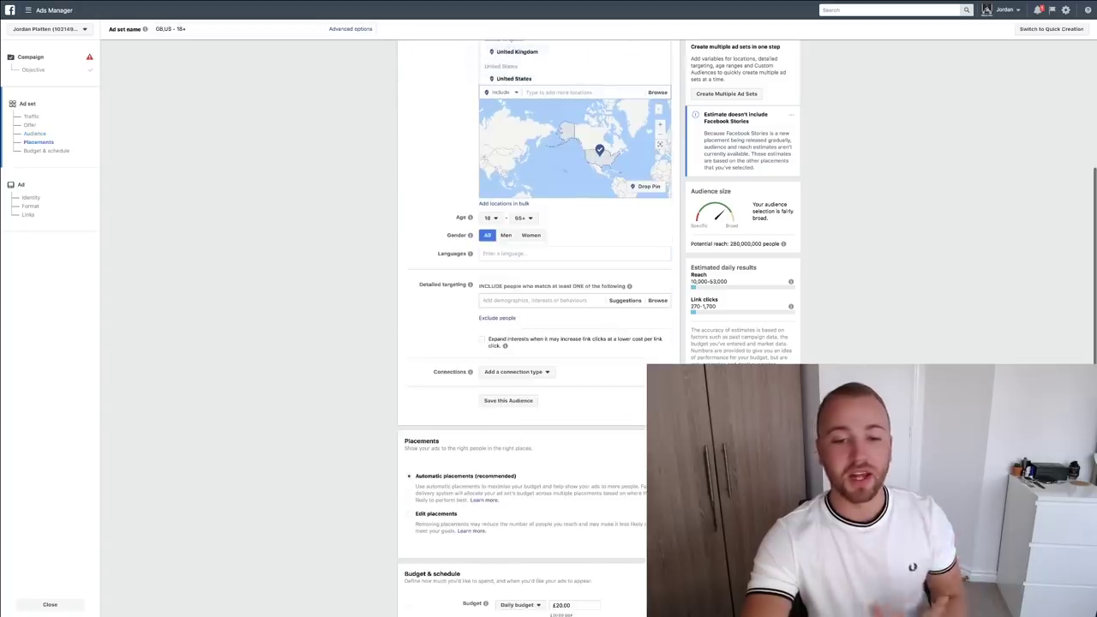
pyautogui.scroll(2, 538, 326)
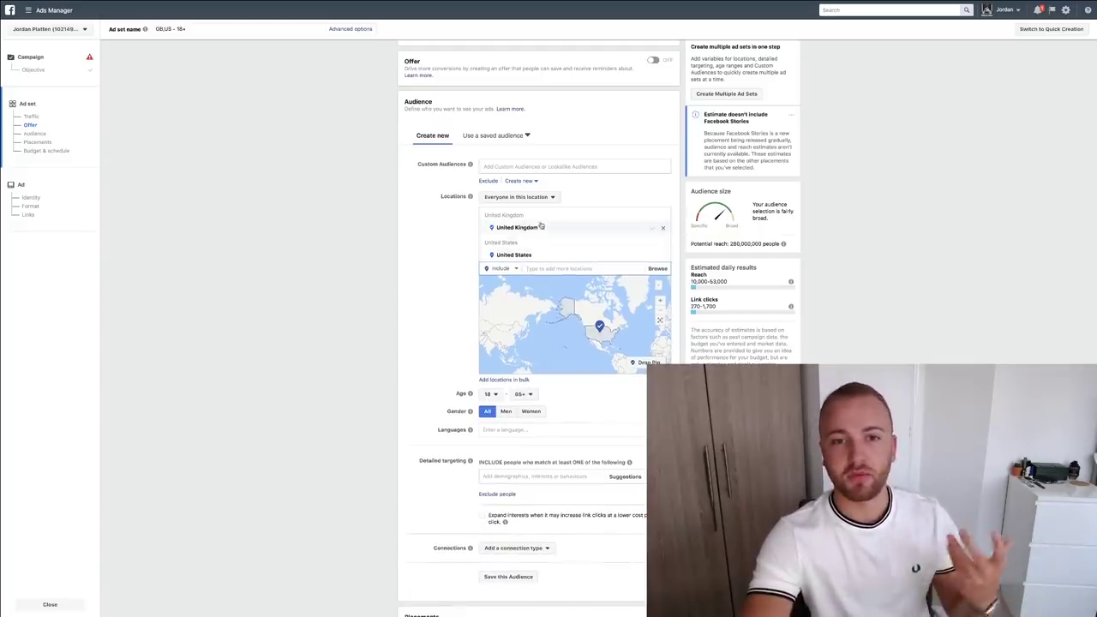
pyautogui.click(541, 268)
pyautogui.write('euro')
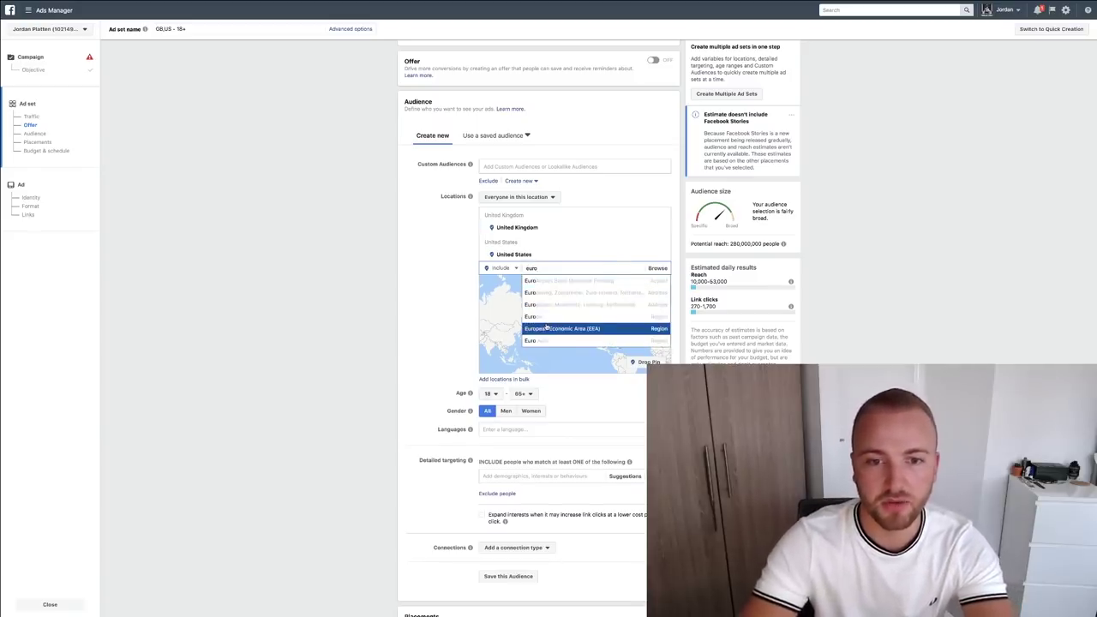
pyautogui.click(544, 316)
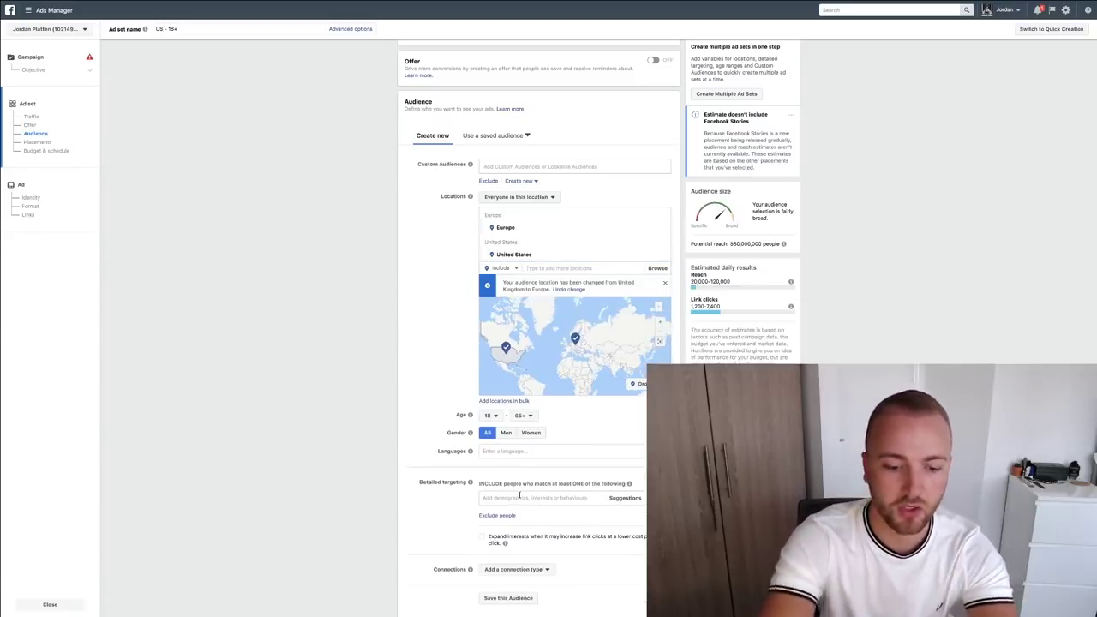
# - Add the interest Gucci to the audience's detailed targeting
pyautogui.click(518, 497)
pyautogui.write('gucci')
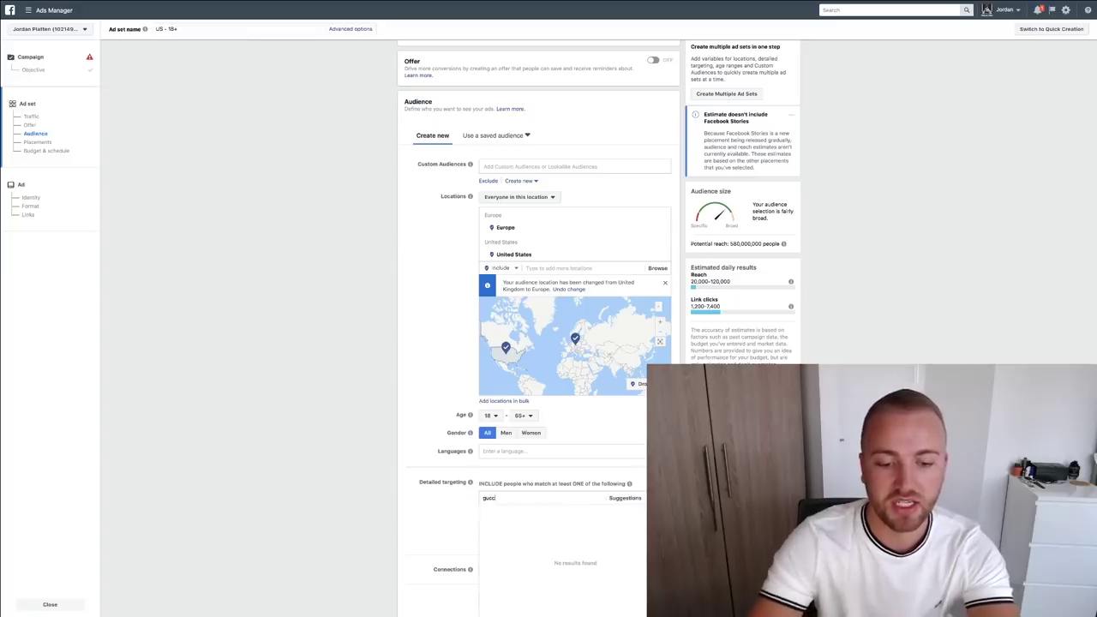
pyautogui.click(510, 512)
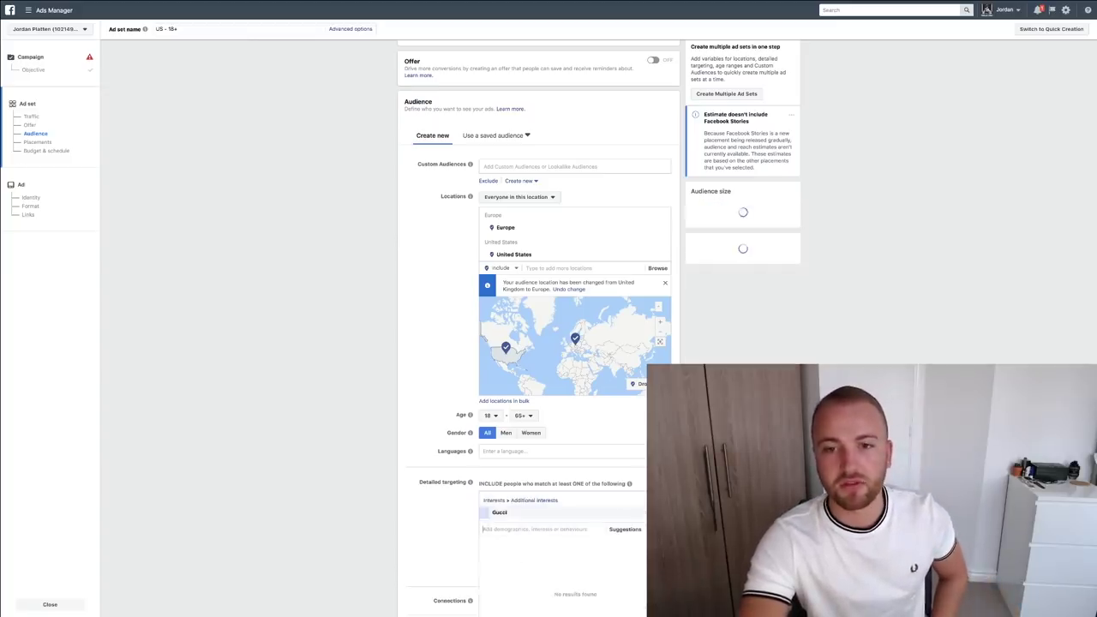
pyautogui.scroll(-5, 509, 513)
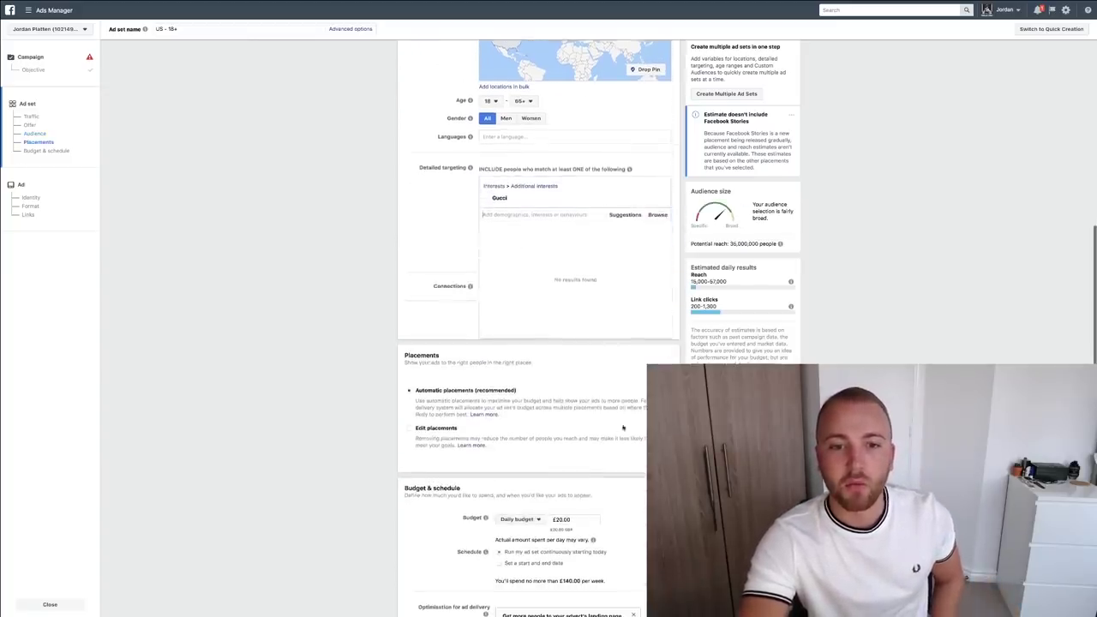
pyautogui.click(532, 386)
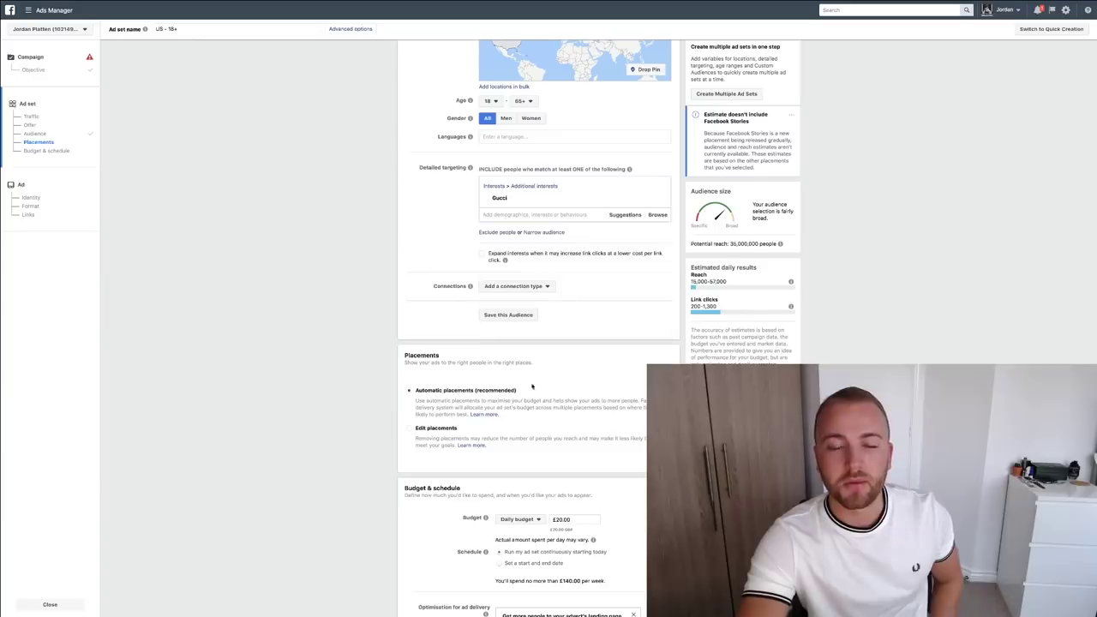
# - Switch to edited placements and keep only Instagram Stories, deselecting Facebook, Instagram Feed, Audience Network and Messenger
pyautogui.click(434, 429)
pyautogui.scroll(-4, 608, 451)
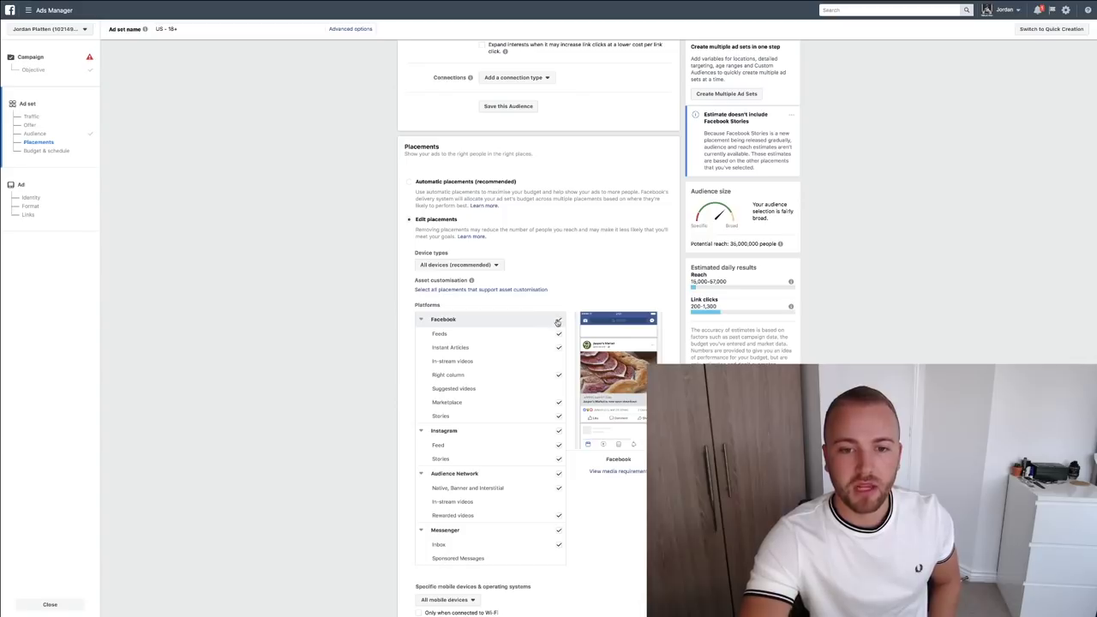
pyautogui.click(558, 318)
pyautogui.click(558, 468)
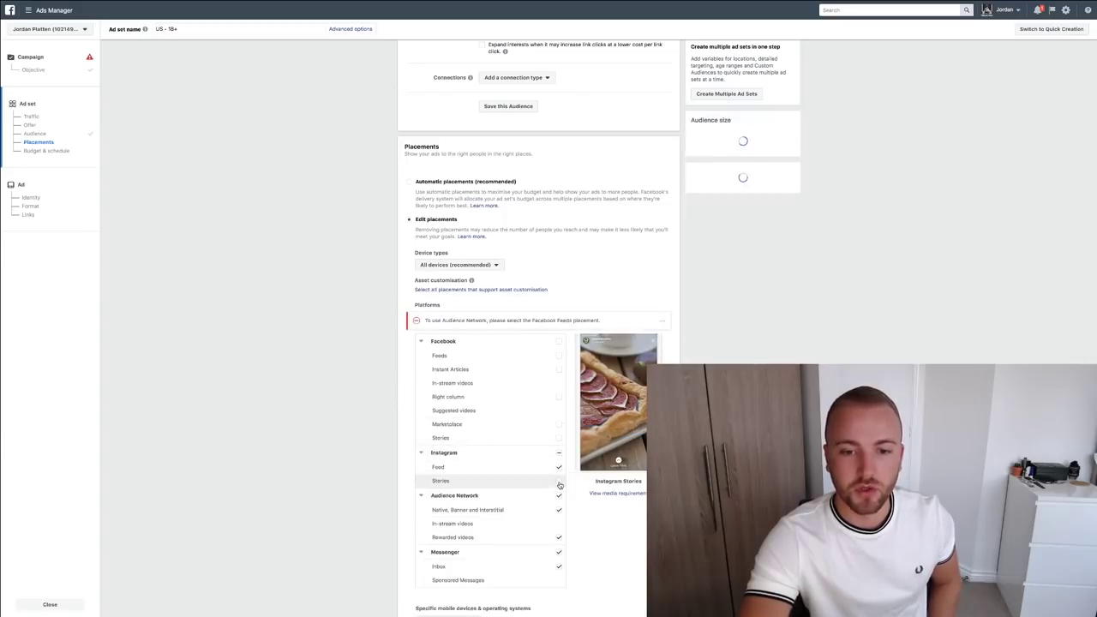
pyautogui.click(558, 481)
pyautogui.click(559, 496)
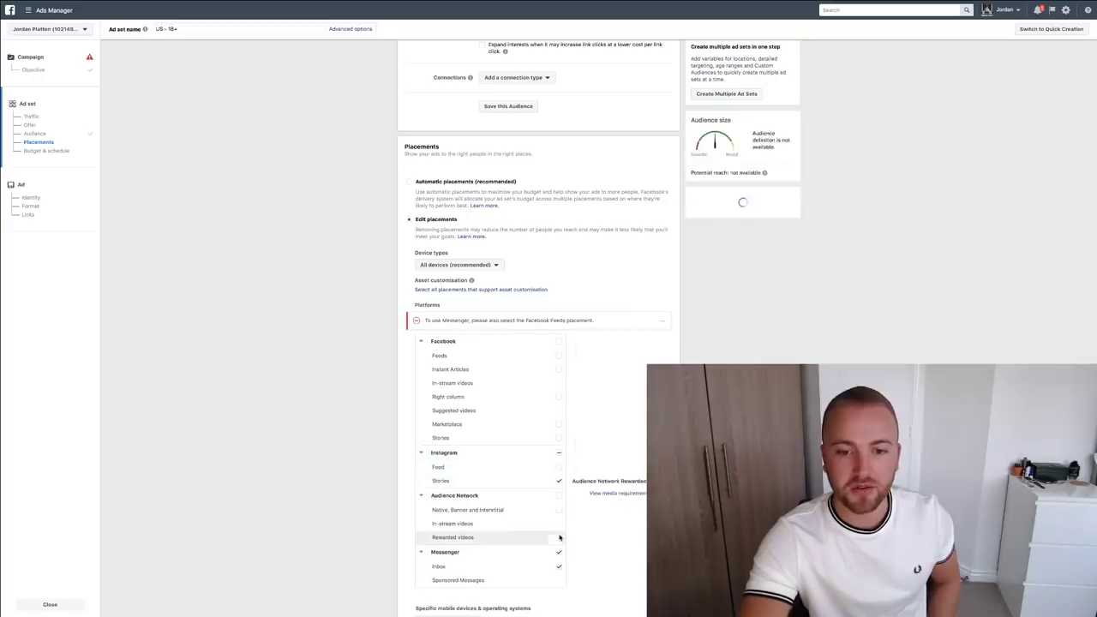
pyautogui.click(559, 552)
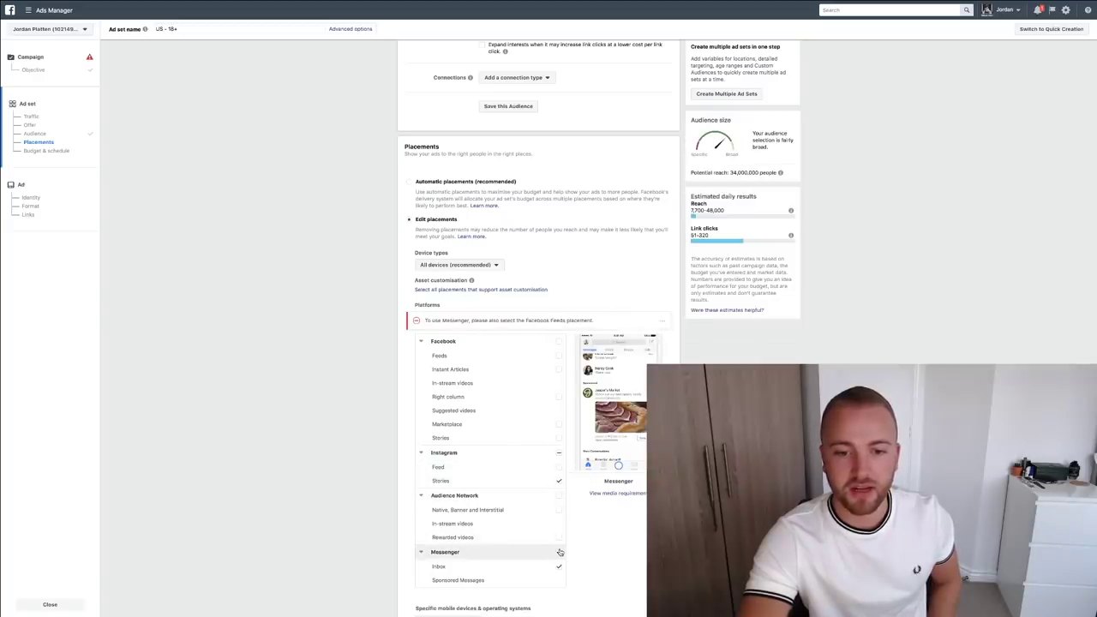
# - Set the ad set's daily budget to £5.00 and check the estimated daily reach and link clicks
pyautogui.scroll(-5, 531, 403)
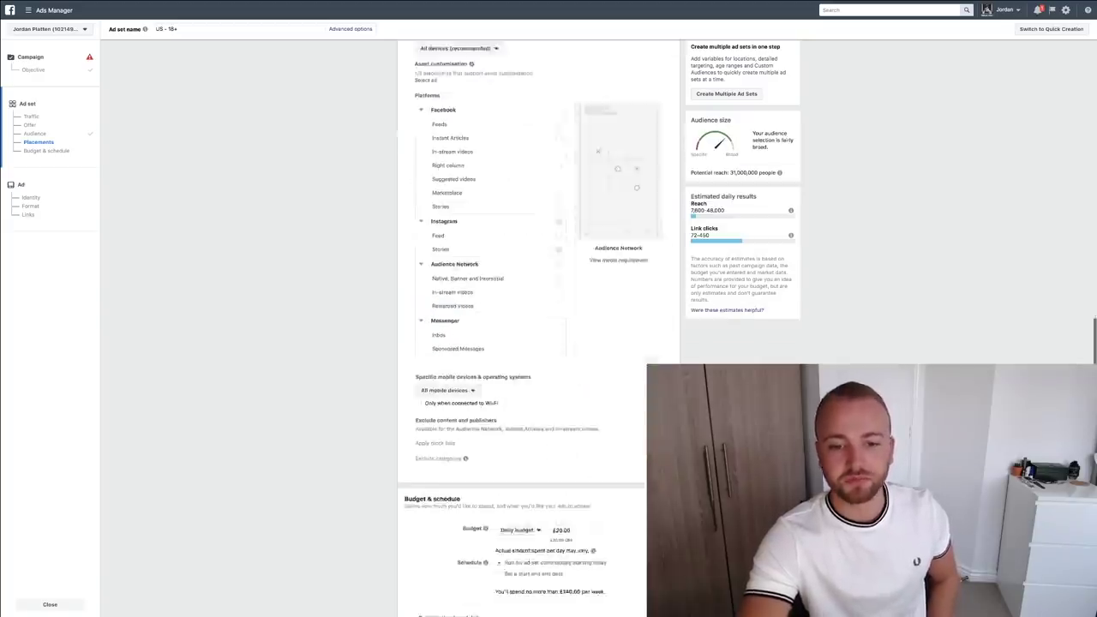
pyautogui.doubleClick(561, 404)
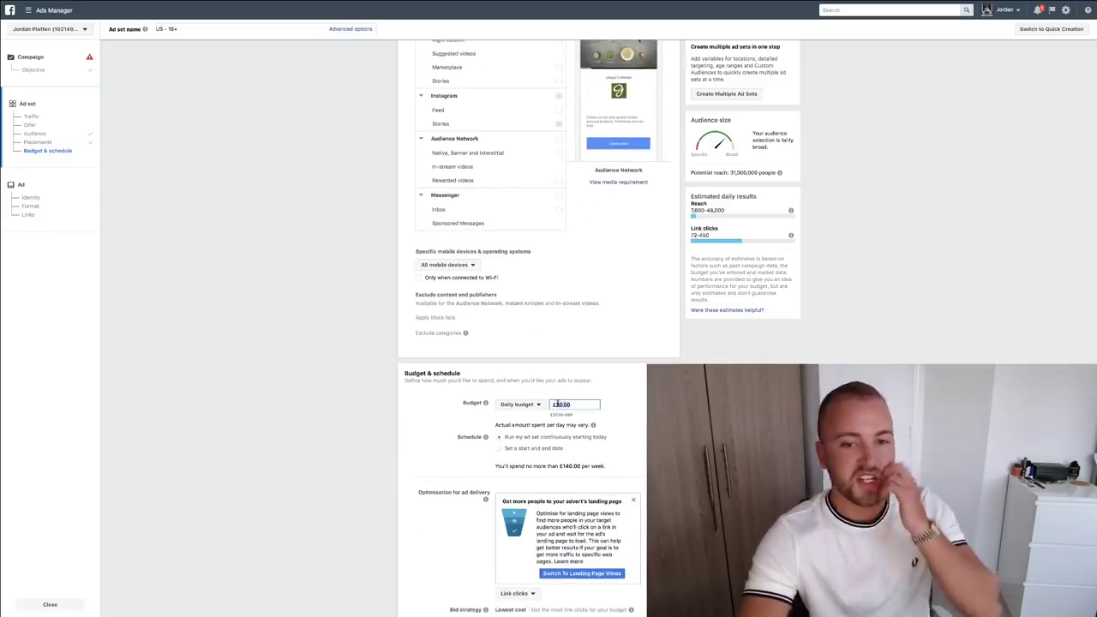
pyautogui.write('5.0')
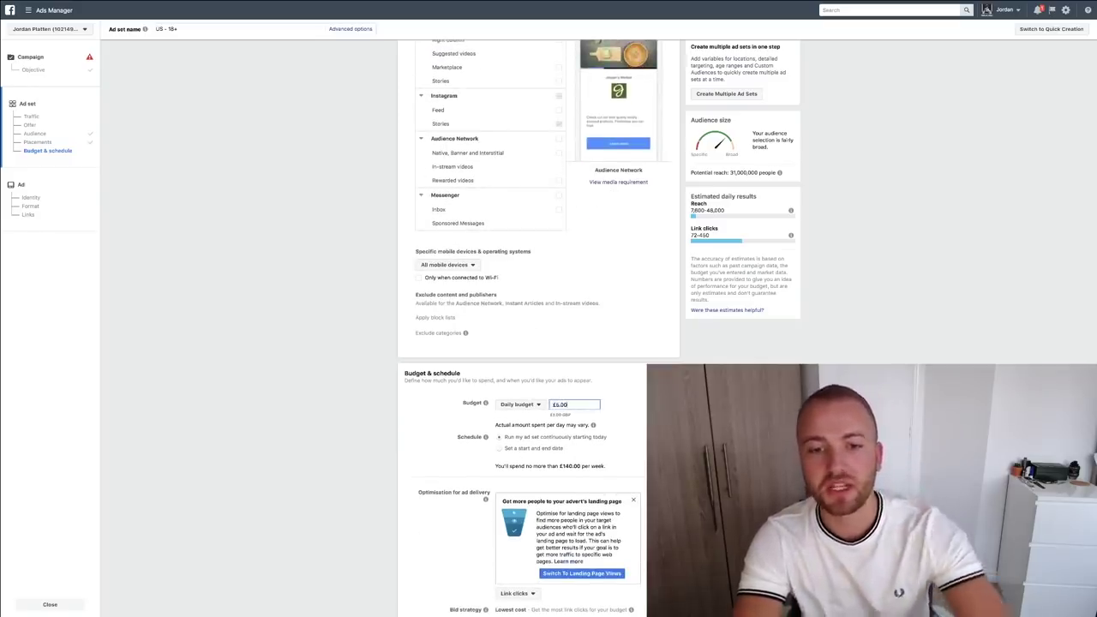
pyautogui.press('Tab')
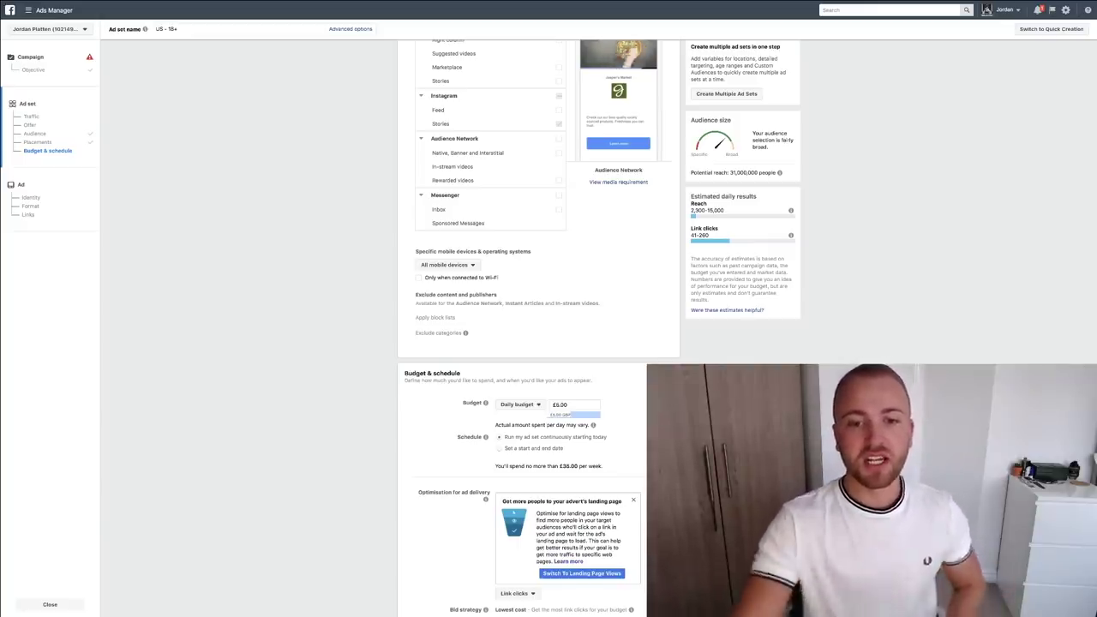
pyautogui.moveTo(733, 170); pyautogui.dragTo(771, 231)
pyautogui.click(698, 206)
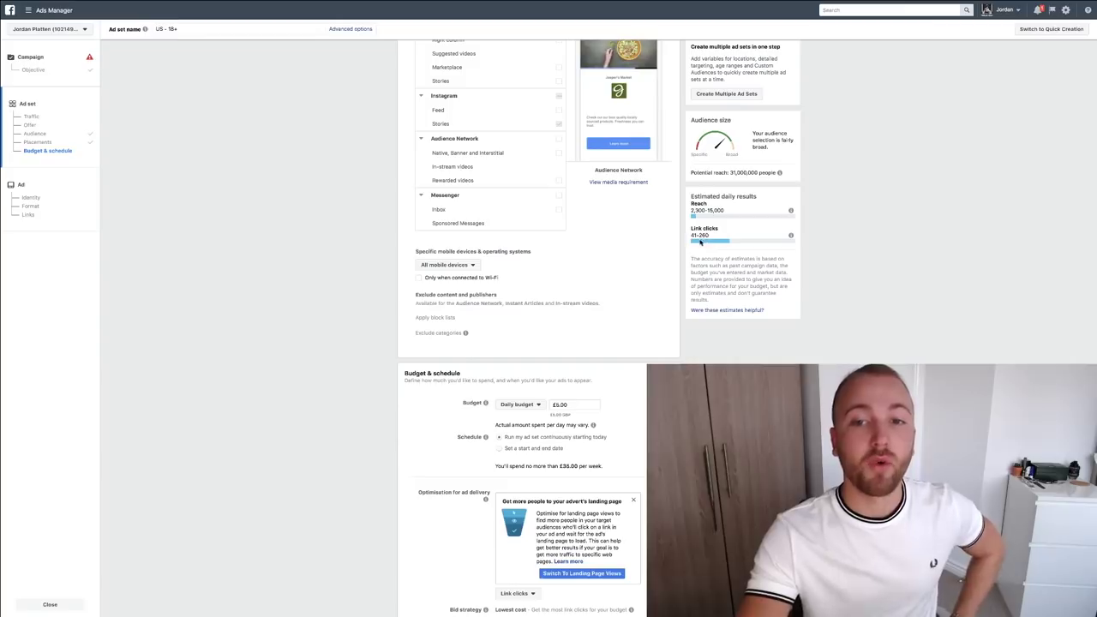
# - Continue to the ad setup and look through its format, media and link settings, including the suggested website URLs
pyautogui.scroll(-3, 535, 391)
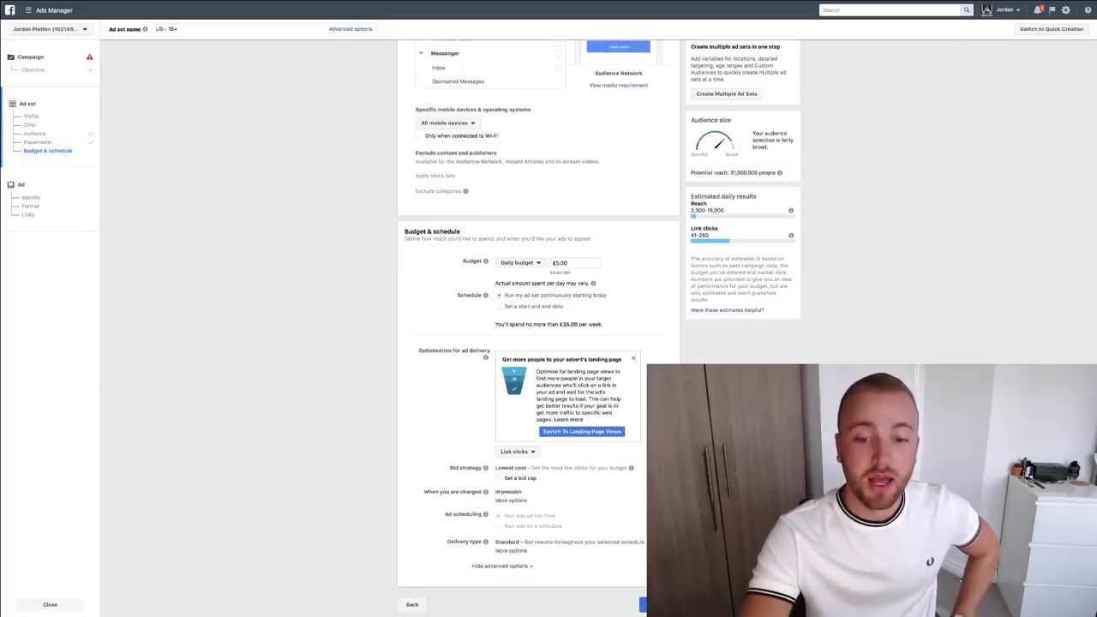
pyautogui.click(643, 605)
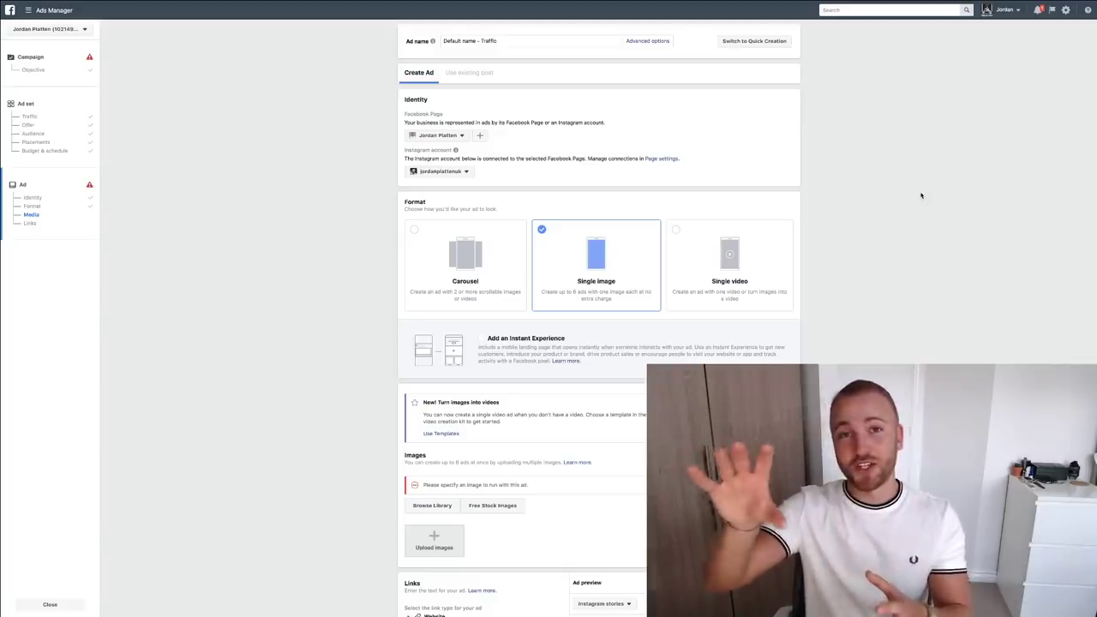
pyautogui.scroll(-5, 921, 195)
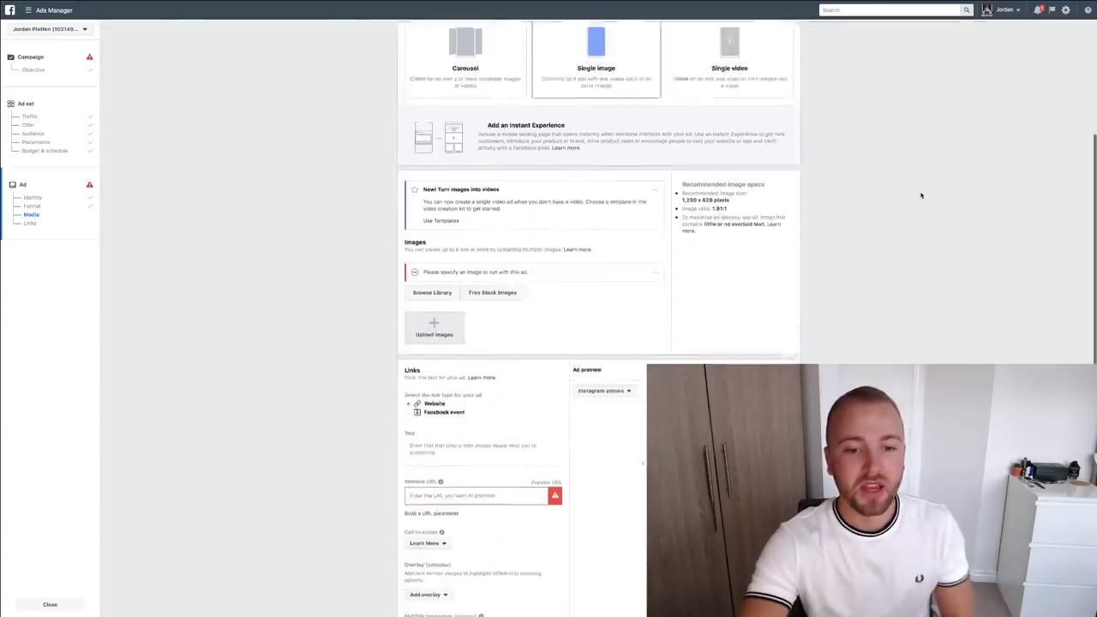
pyautogui.scroll(-2, 506, 378)
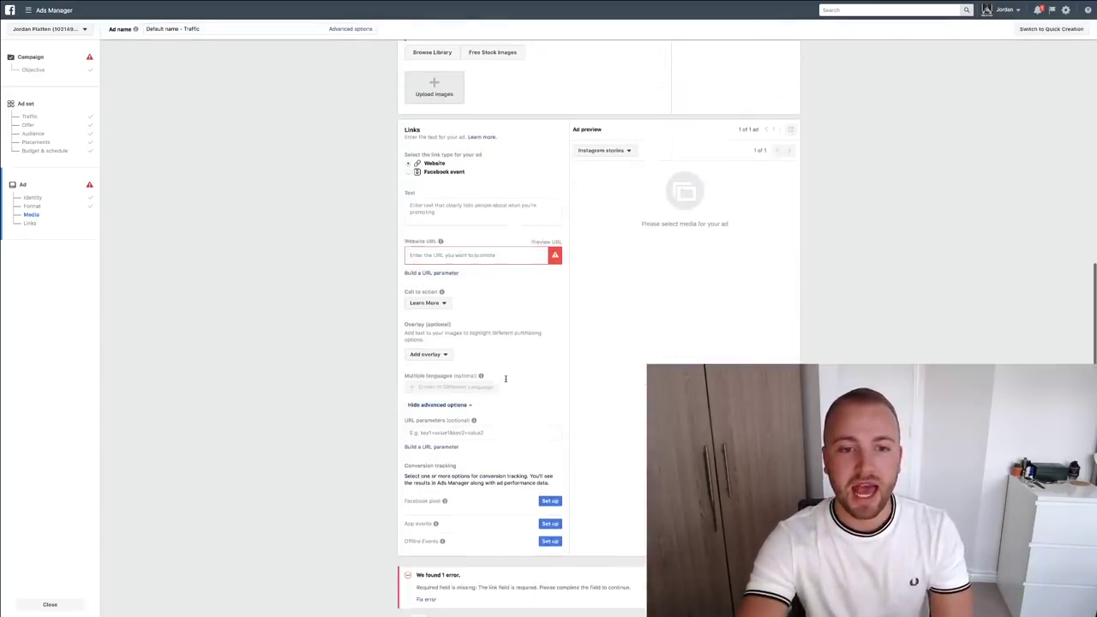
pyautogui.click(449, 256)
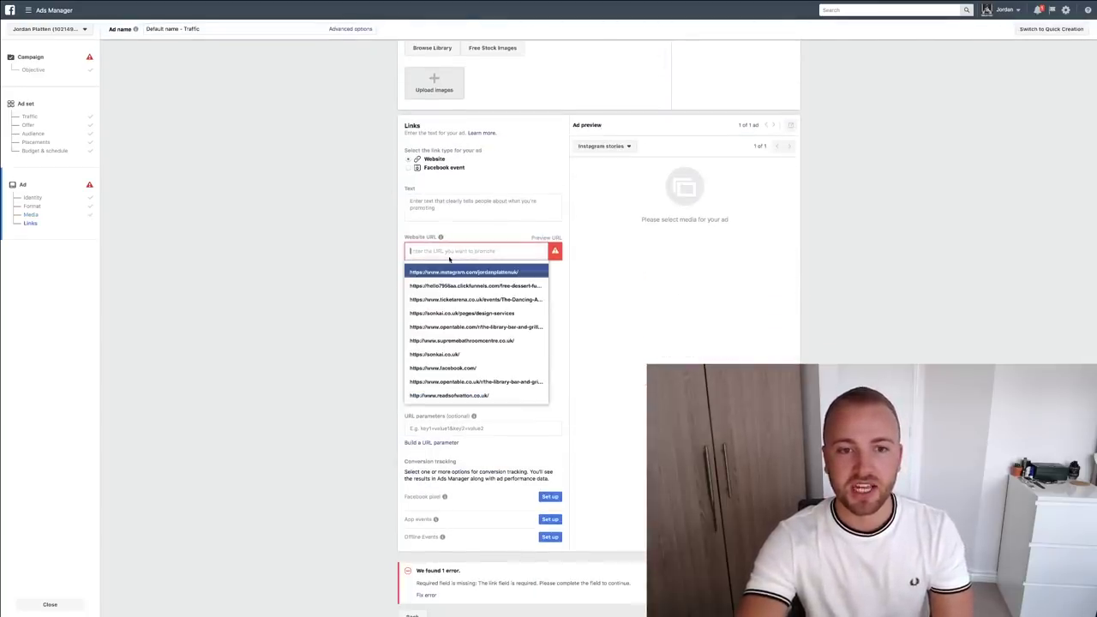
pyautogui.click(274, 325)
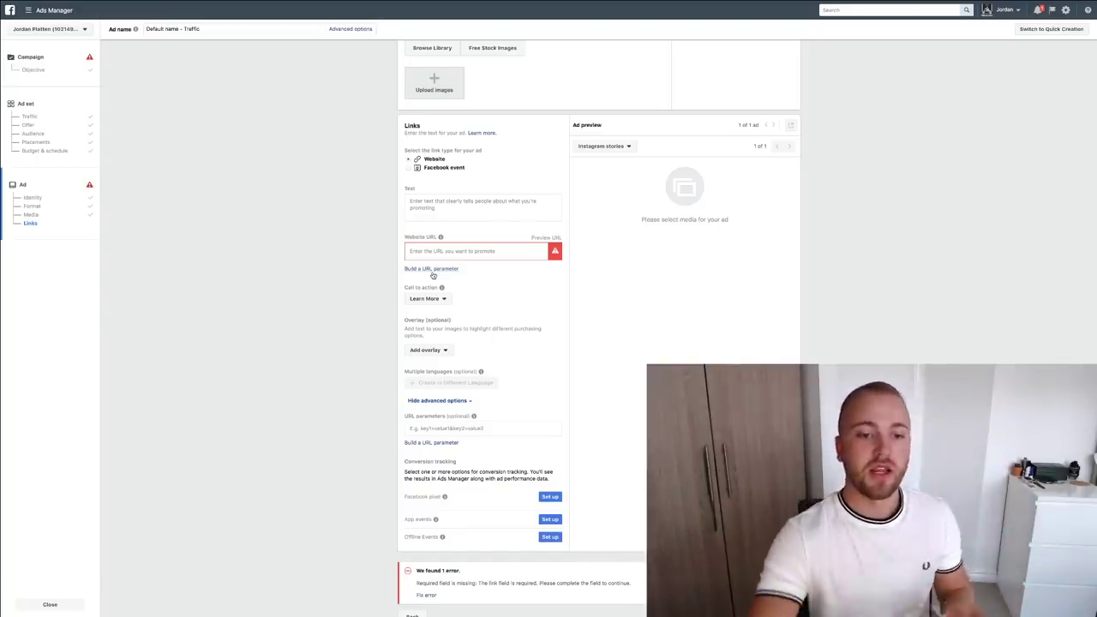
# - Return from the ad setup to the ad set's budget and schedule settings and review the estimated daily results
pyautogui.scroll(-2, 524, 277)
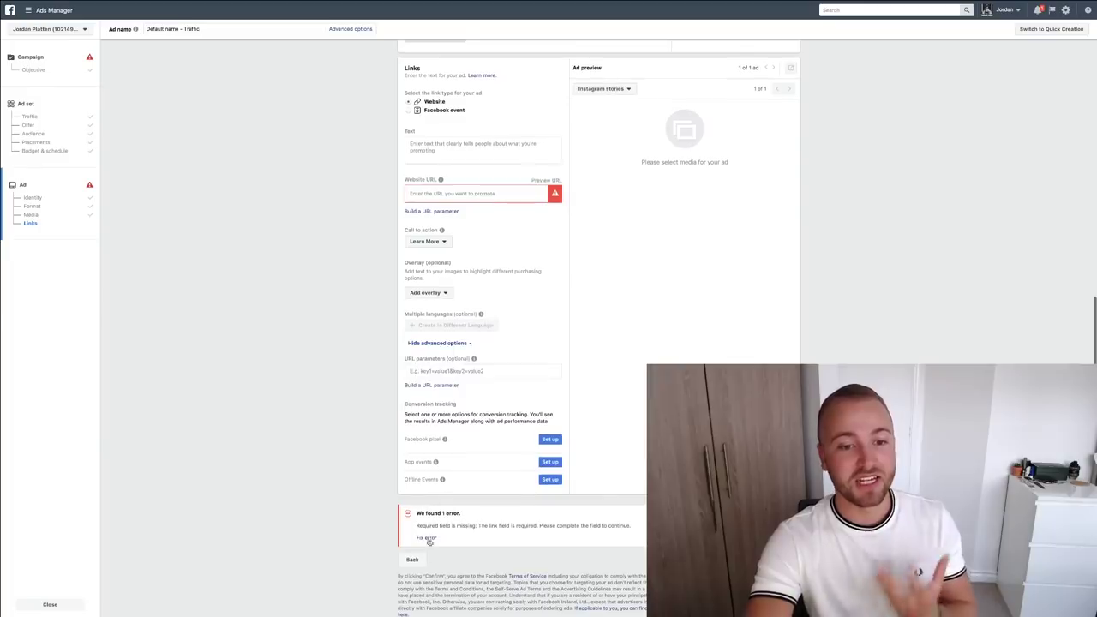
pyautogui.click(412, 558)
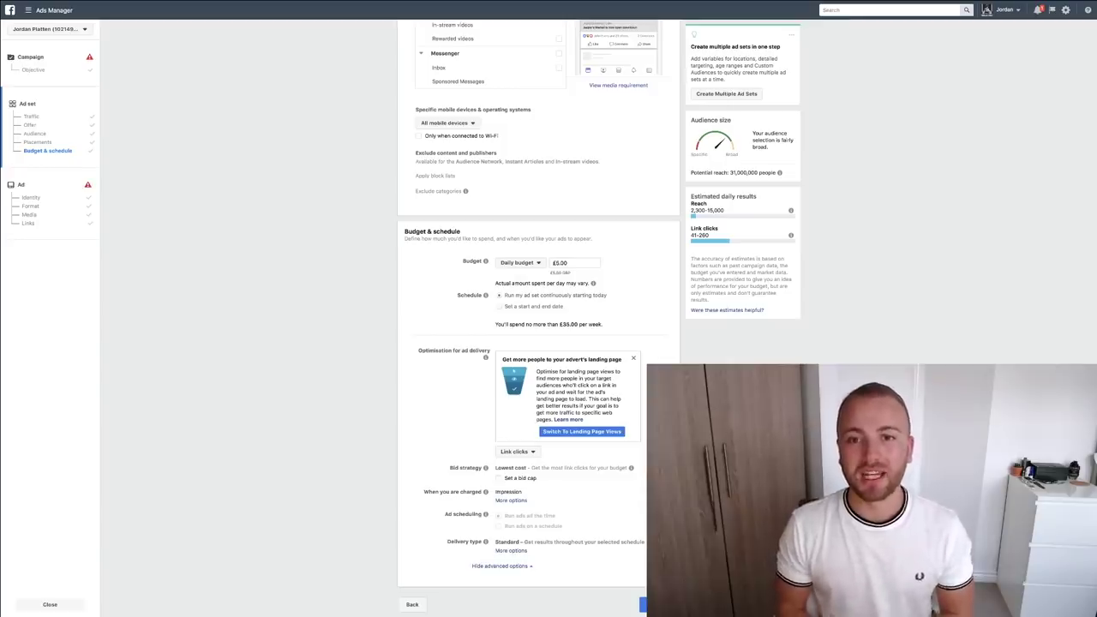
pyautogui.moveTo(719, 184)
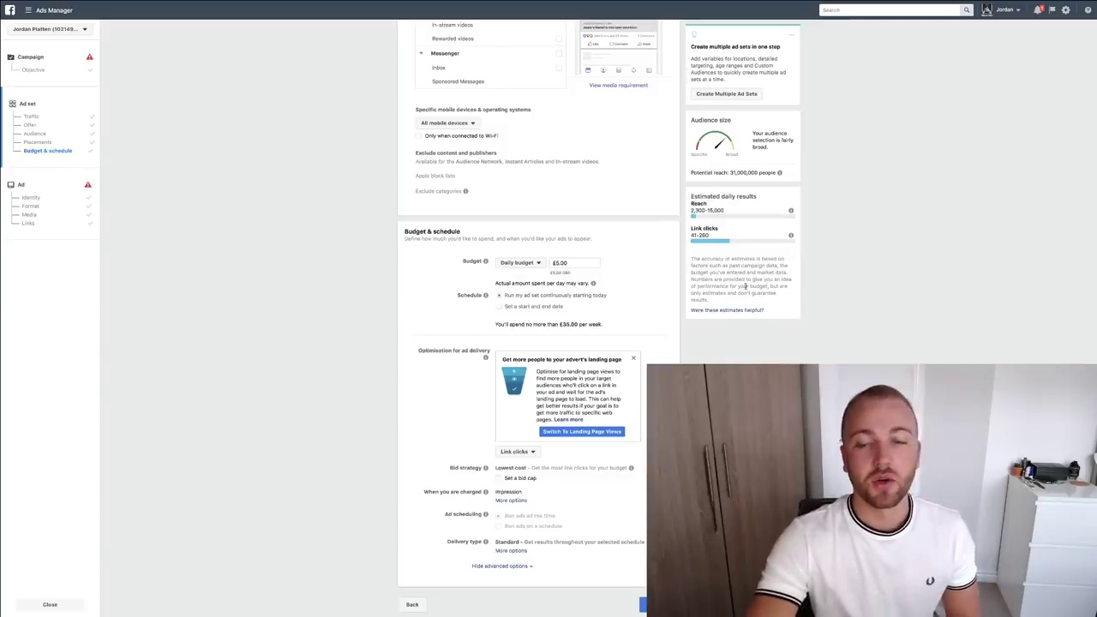